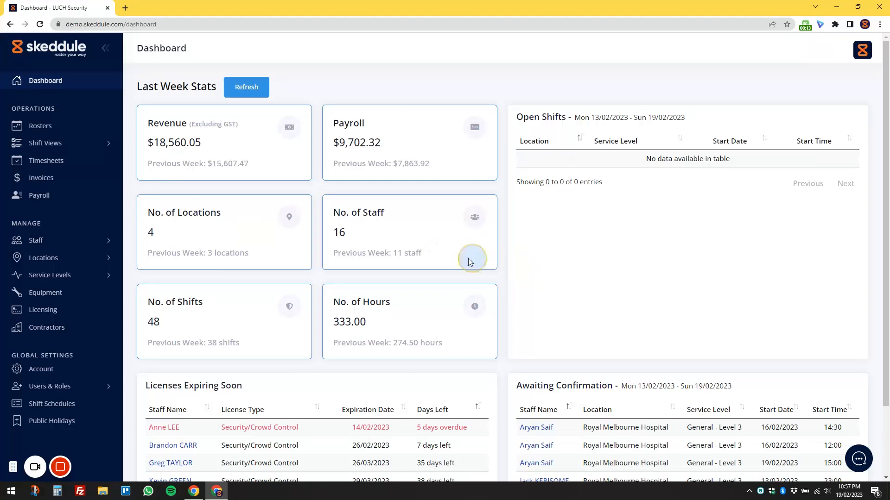
Open the Luna Park Melbourne record from the list of all locations.
{"action": "left_click", "coordinate": [103, 258]}
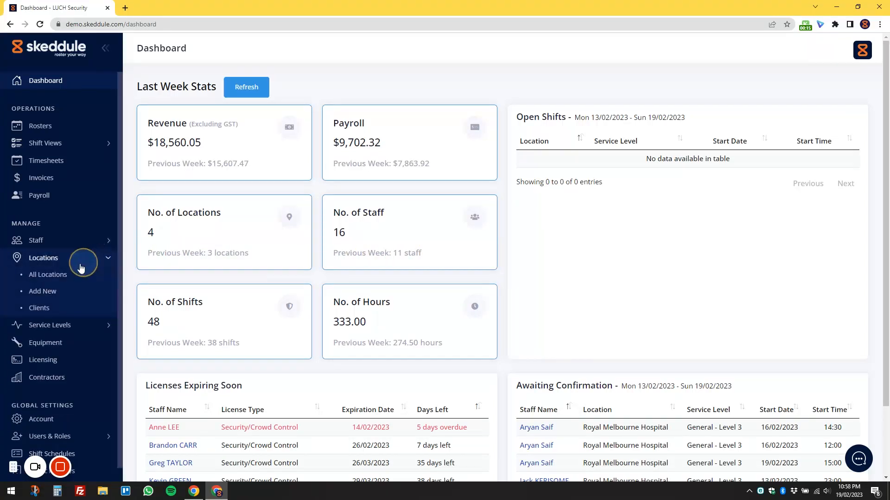
{"action": "left_click", "coordinate": [65, 275]}
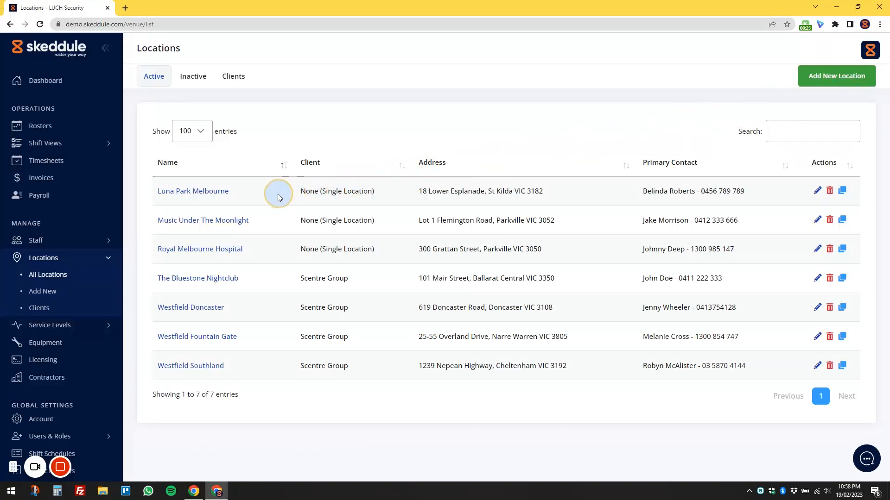
{"action": "left_click", "coordinate": [212, 192]}
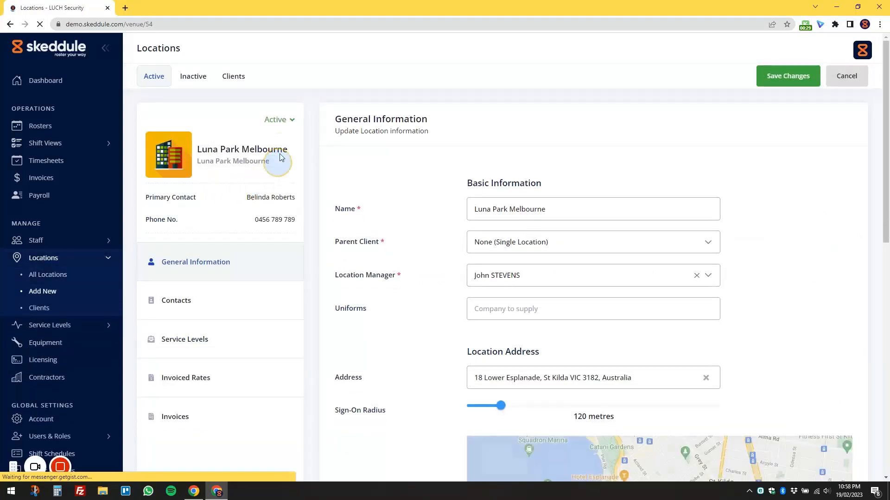
Examine the location's status options and its available parent clients without changing either.
{"action": "left_click", "coordinate": [292, 121]}
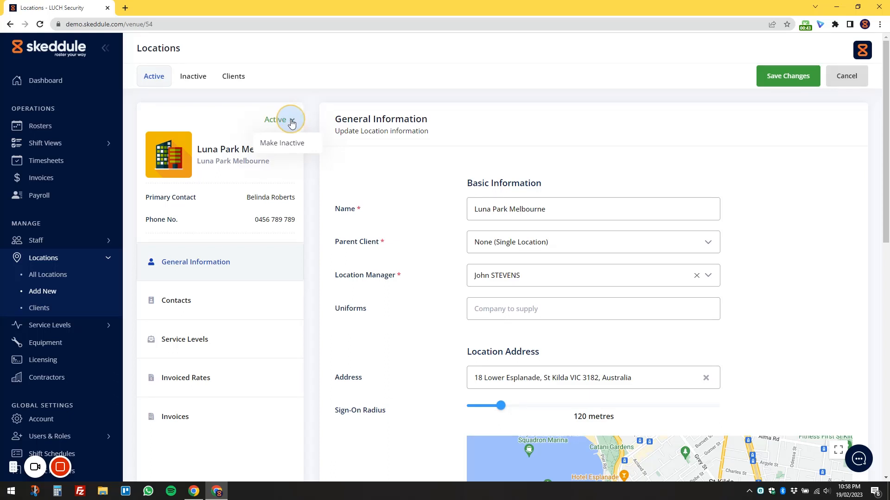
{"action": "left_click", "coordinate": [291, 121]}
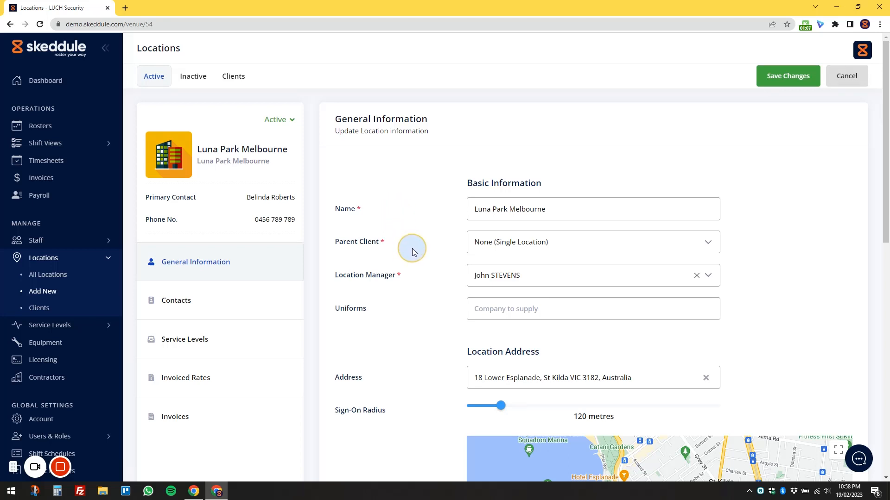
{"action": "left_click", "coordinate": [703, 247]}
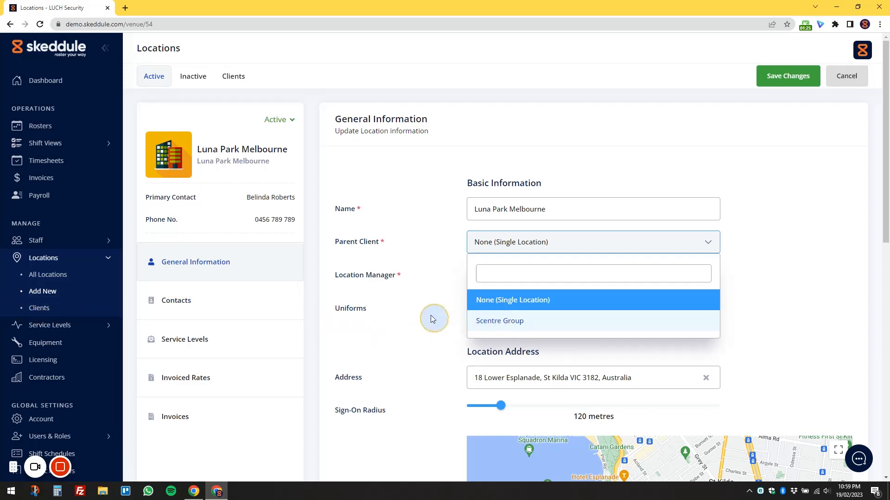
{"action": "left_click", "coordinate": [424, 280]}
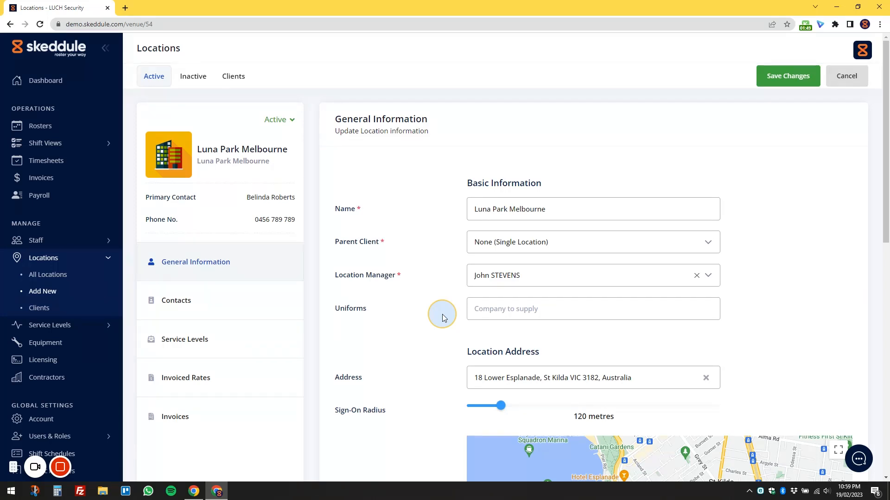
Set the location's sign-on radius to 90 metres and try to reposition its map marker.
{"action": "scroll", "coordinate": [441, 315], "scroll_direction": "down", "scroll_amount": 4}
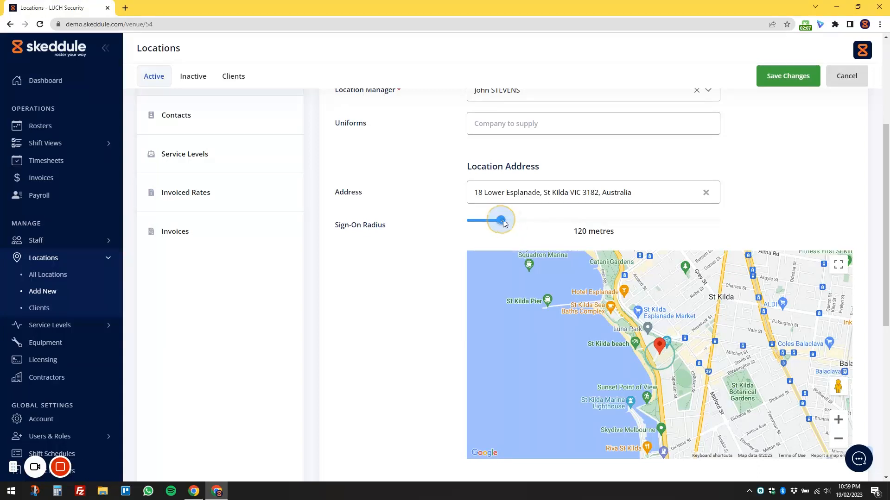
{"action": "mouse_move", "coordinate": [502, 221]}
{"action": "left_mouse_down"}
{"action": "mouse_move", "coordinate": [540, 223]}
{"action": "mouse_move", "coordinate": [500, 228]}
{"action": "left_mouse_up"}
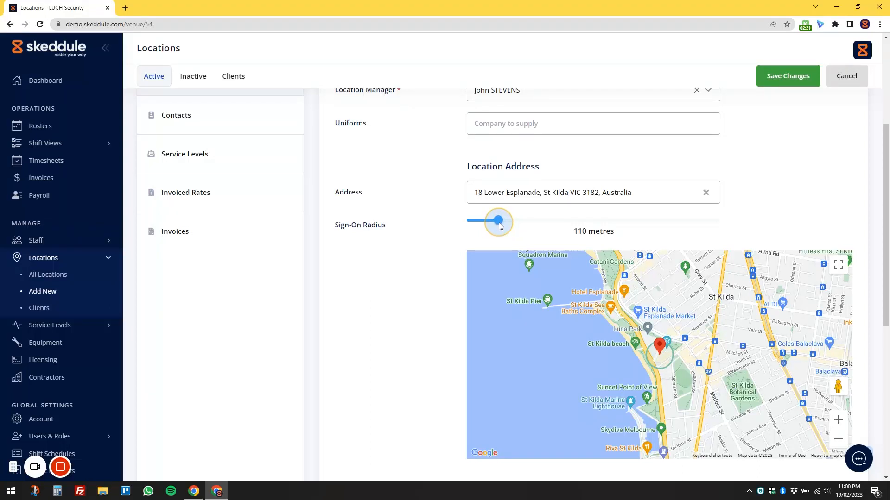
{"action": "left_click_drag", "start_coordinate": [499, 226], "coordinate": [451, 228]}
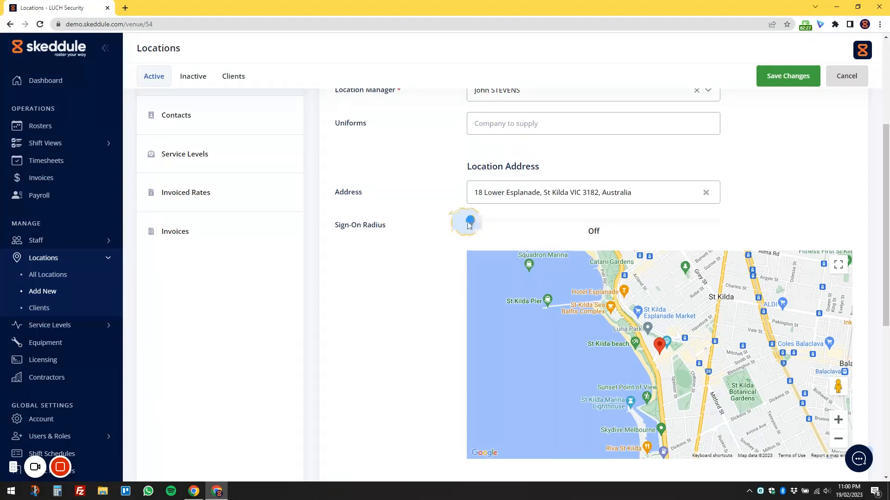
{"action": "left_click_drag", "start_coordinate": [471, 221], "coordinate": [494, 224]}
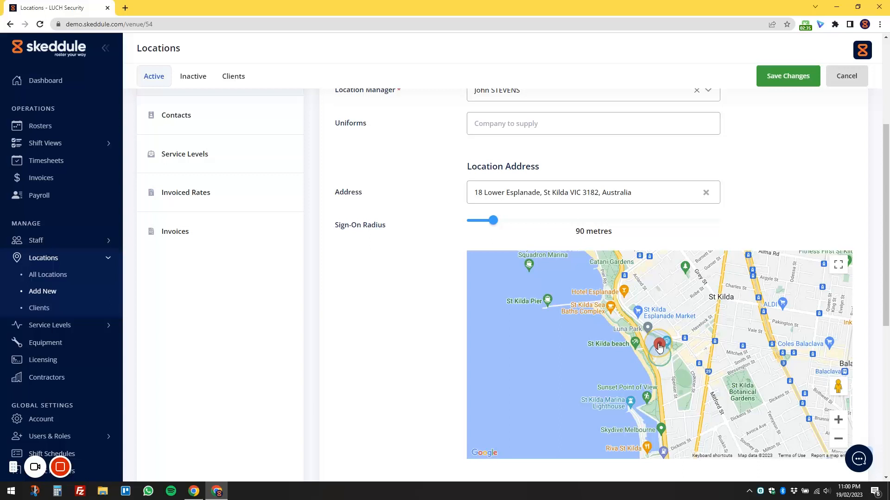
{"action": "left_click_drag", "start_coordinate": [660, 348], "coordinate": [649, 362]}
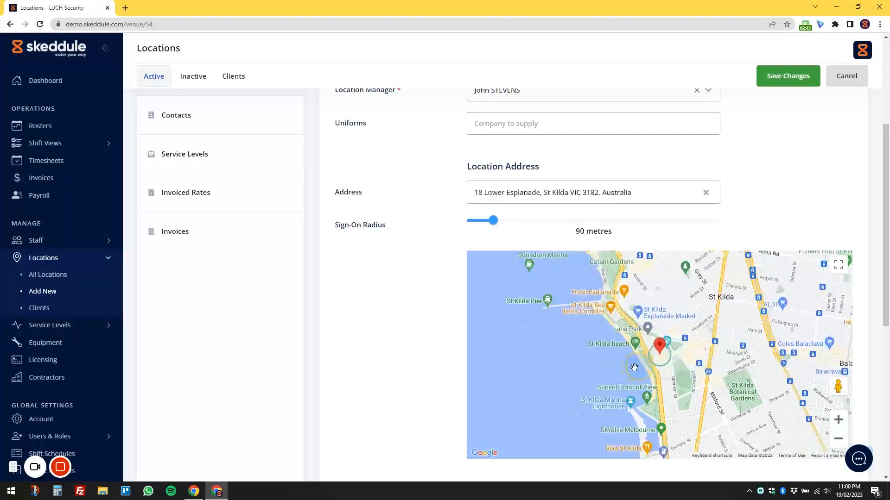
Review the location's billing information and open its list of contacts.
{"action": "scroll", "coordinate": [461, 382], "scroll_direction": "down", "scroll_amount": 6}
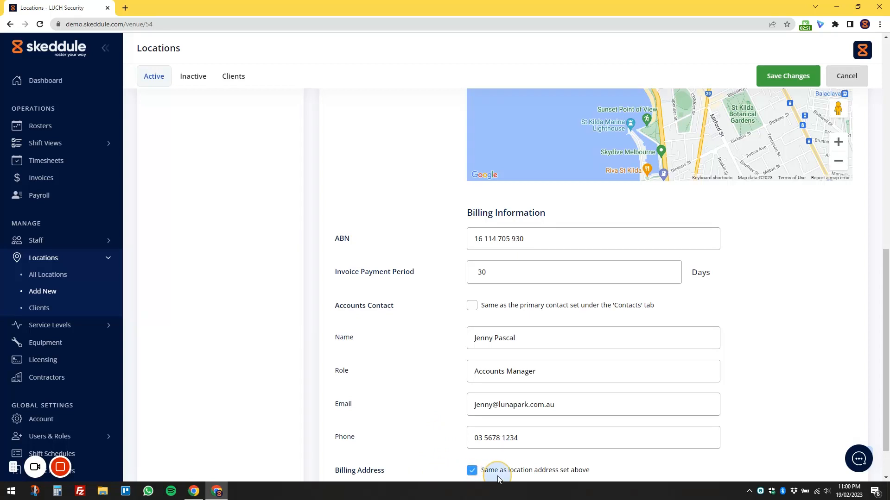
{"action": "scroll", "coordinate": [443, 457], "scroll_direction": "down", "scroll_amount": 1}
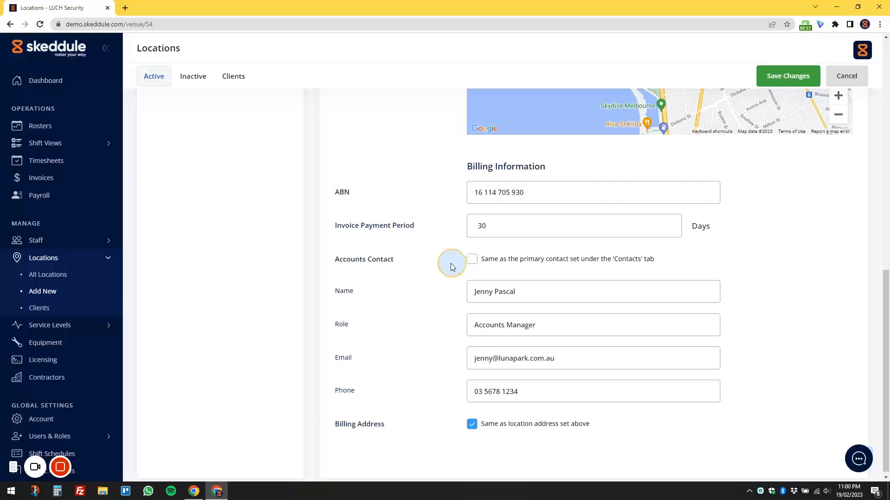
{"action": "scroll", "coordinate": [446, 264], "scroll_direction": "up", "scroll_amount": 5}
{"action": "scroll", "coordinate": [445, 265], "scroll_direction": "up", "scroll_amount": 4}
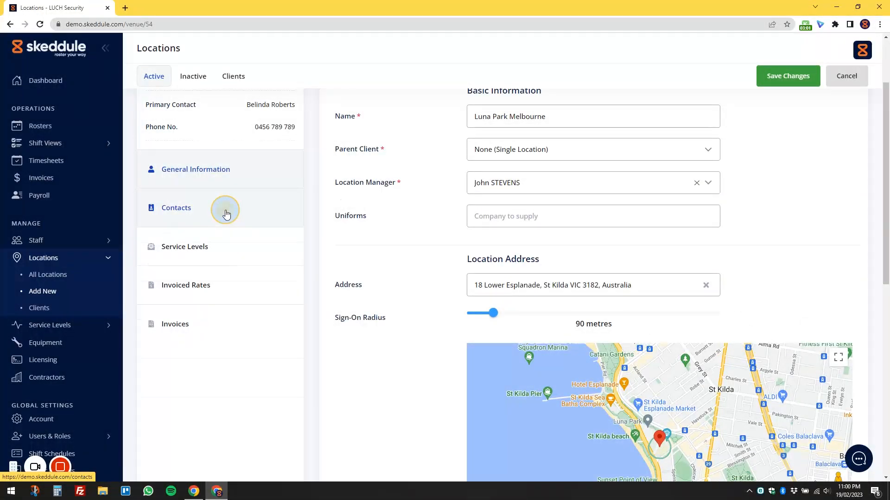
{"action": "left_click", "coordinate": [225, 214]}
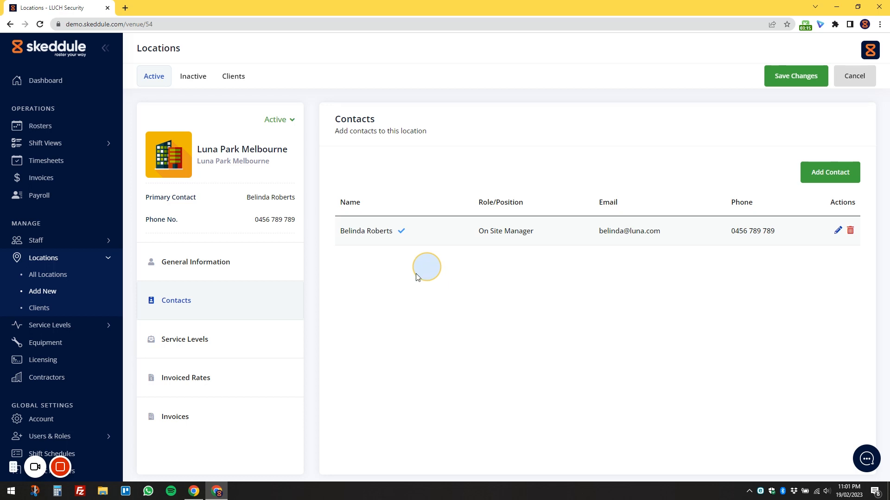
Turn off the all-by-default service levels and select only General - Level 1, General - Level 2 and General - Level 3 for the location.
{"action": "left_click", "coordinate": [252, 340]}
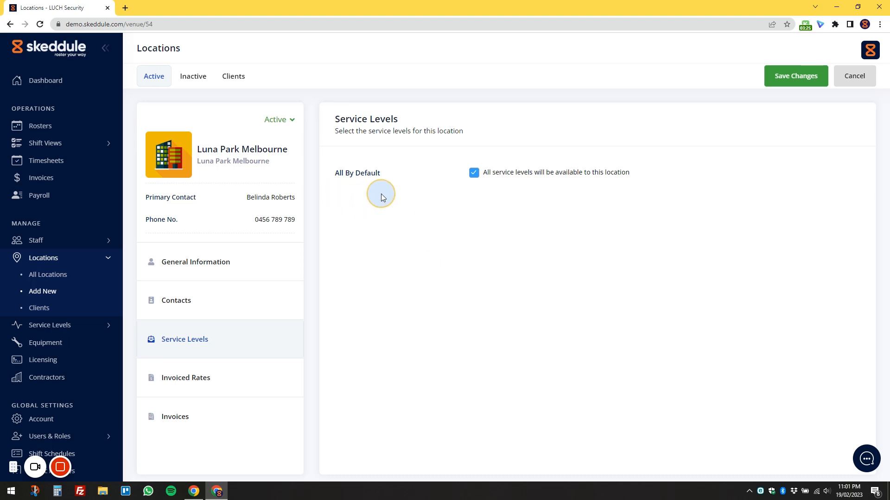
{"action": "left_click", "coordinate": [474, 174]}
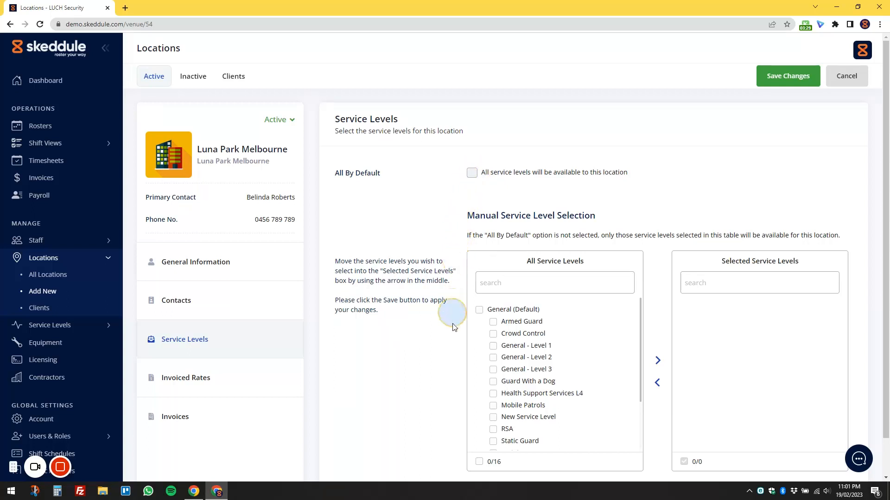
{"action": "left_click", "coordinate": [494, 347]}
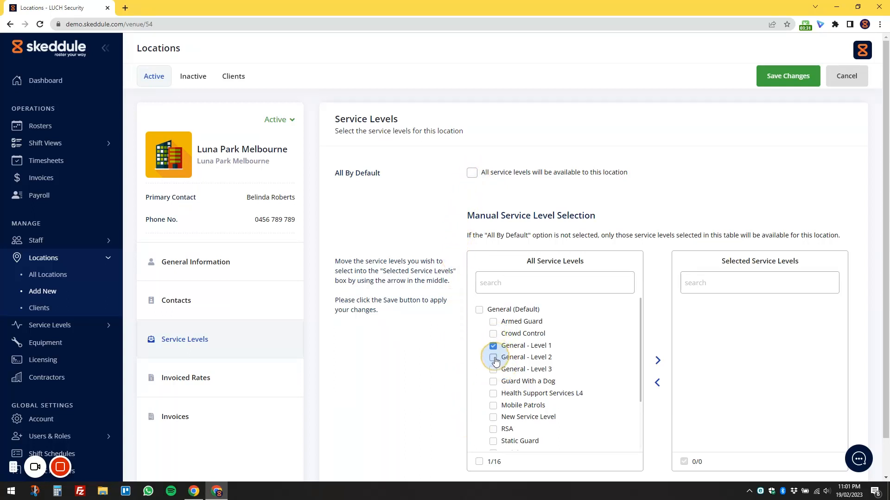
{"action": "left_click", "coordinate": [494, 358]}
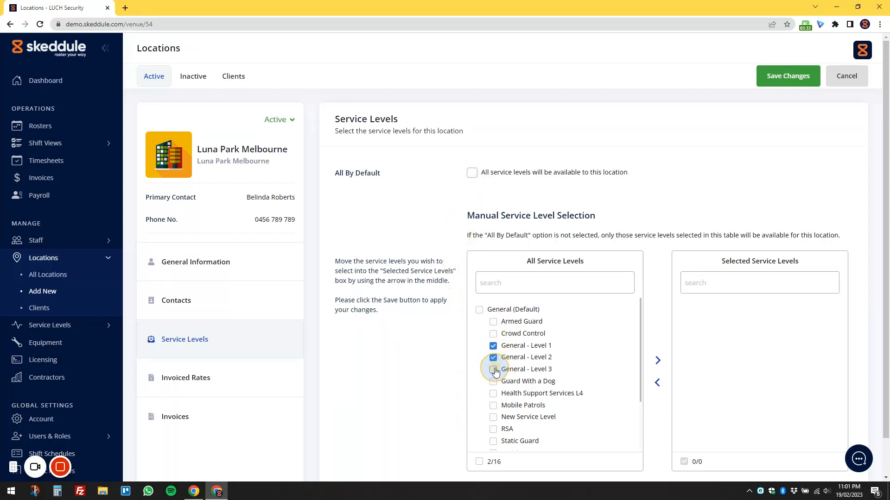
{"action": "left_click", "coordinate": [494, 369]}
{"action": "left_click", "coordinate": [657, 363]}
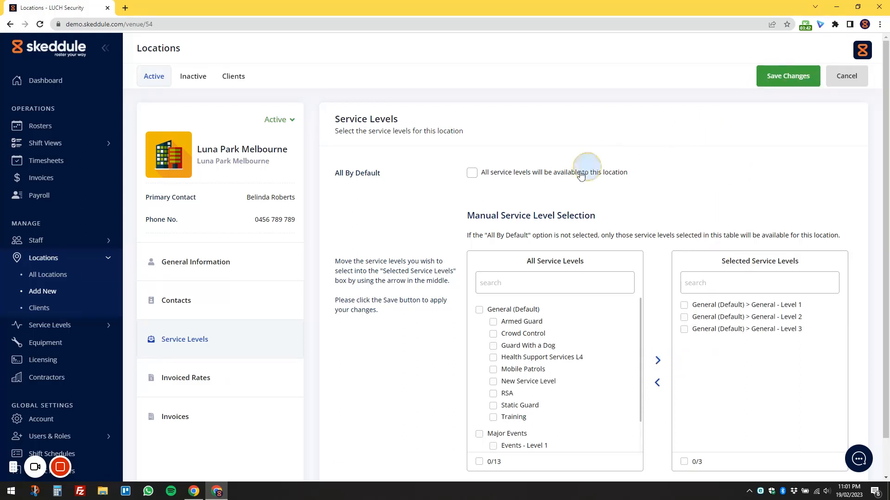
Enable discounts on the location's invoiced rates and keep the discount type as Percentage.
{"action": "left_click", "coordinate": [278, 376]}
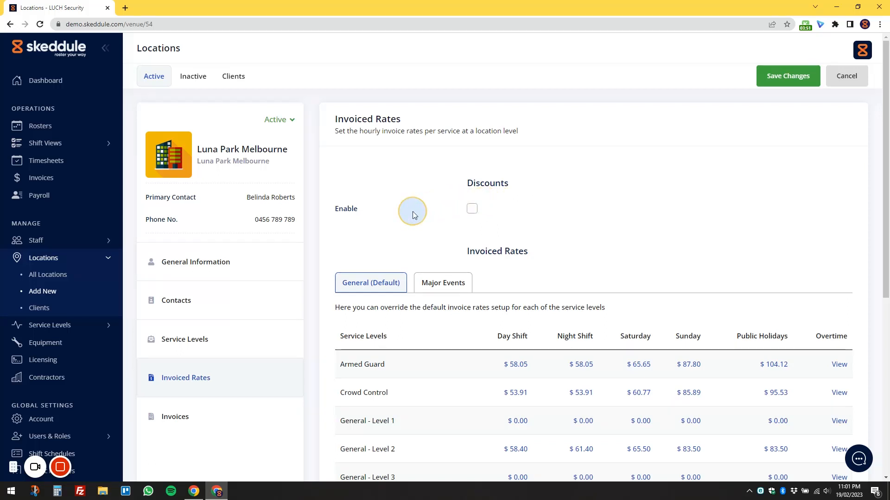
{"action": "left_click", "coordinate": [471, 208]}
{"action": "left_click", "coordinate": [495, 240]}
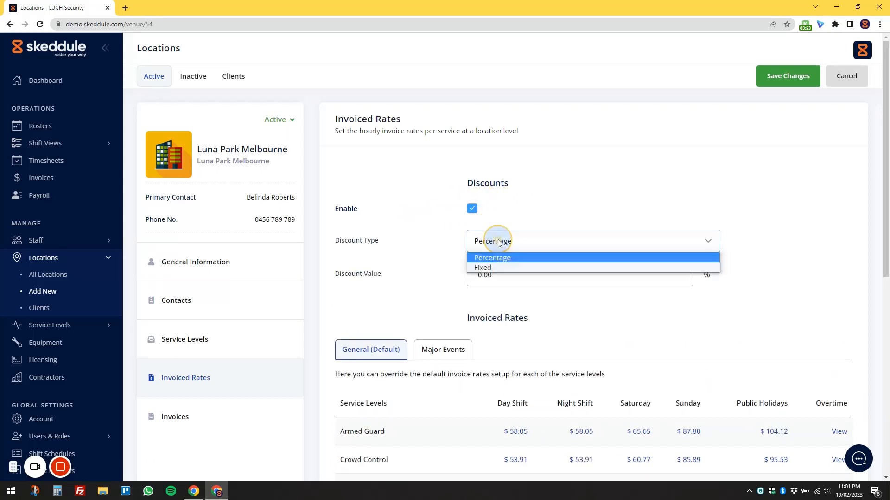
{"action": "left_click", "coordinate": [549, 243]}
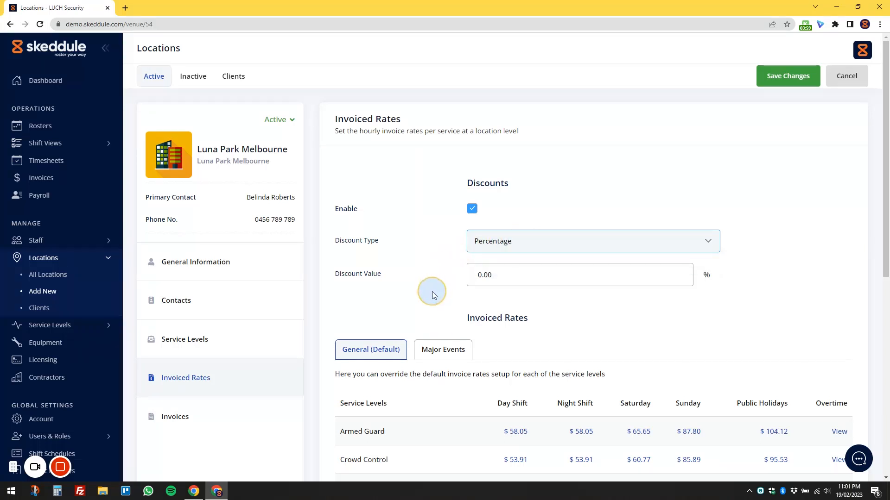
Inspect how the Crowd Control day shift invoice rate for Monday can be overridden, and leave without updating.
{"action": "scroll", "coordinate": [324, 315], "scroll_direction": "down", "scroll_amount": 4}
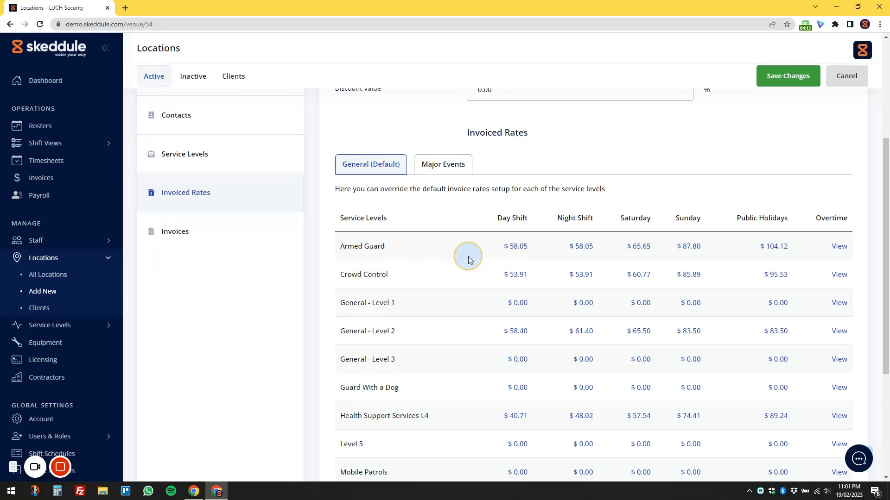
{"action": "left_click", "coordinate": [515, 275]}
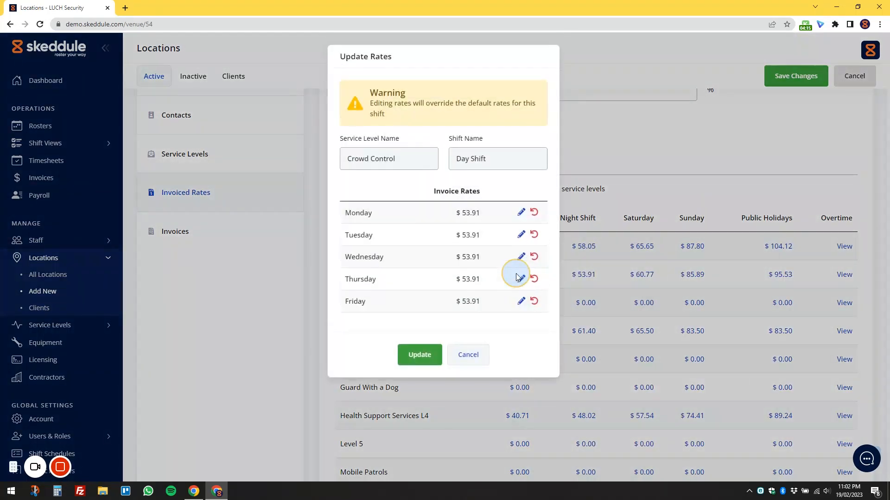
{"action": "left_click", "coordinate": [521, 213]}
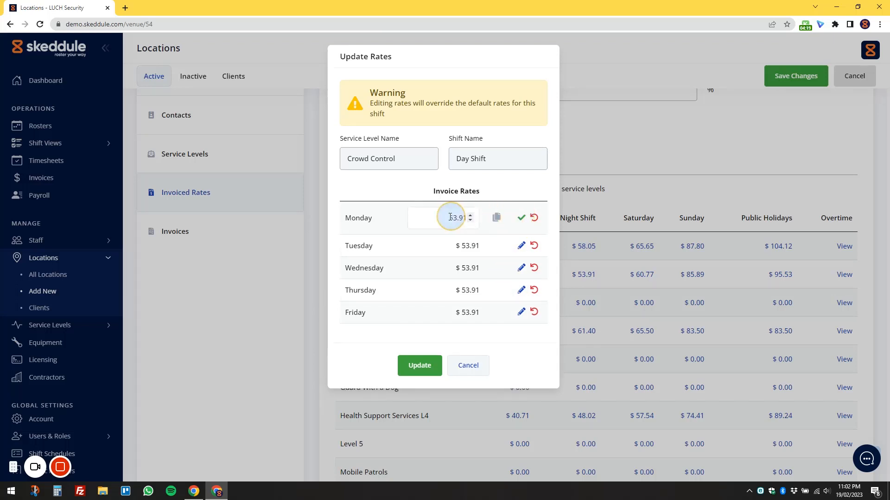
{"action": "left_click", "coordinate": [466, 218]}
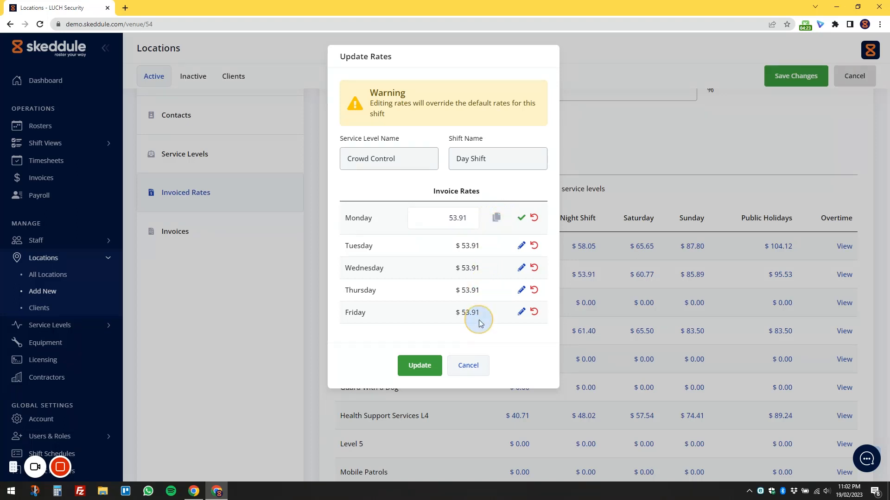
{"action": "left_click", "coordinate": [468, 365]}
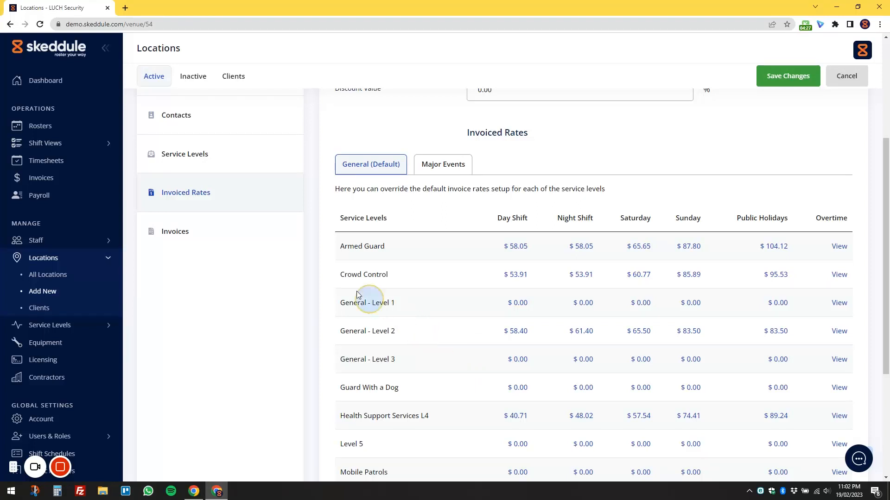
Open the list of invoices generated for the location.
{"action": "left_click", "coordinate": [243, 237]}
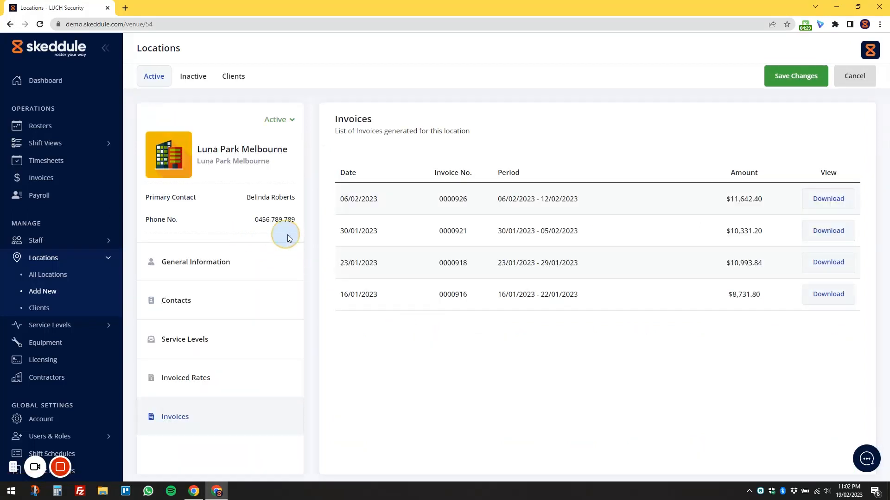